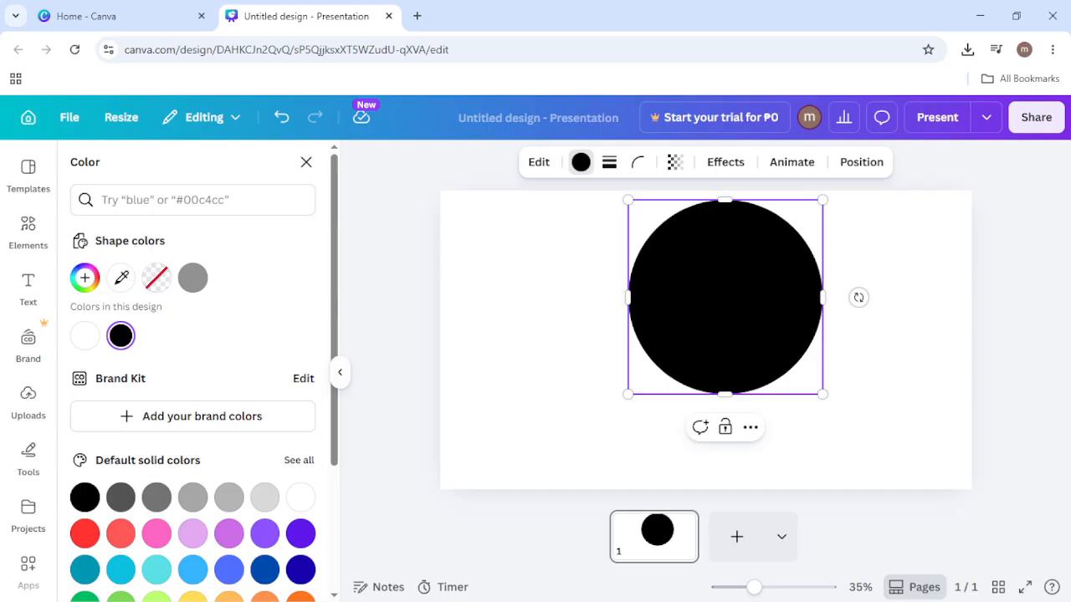
# - Add a heading below the black circle reading PHILIPPINES in capital letters
pyautogui.click(30, 286)
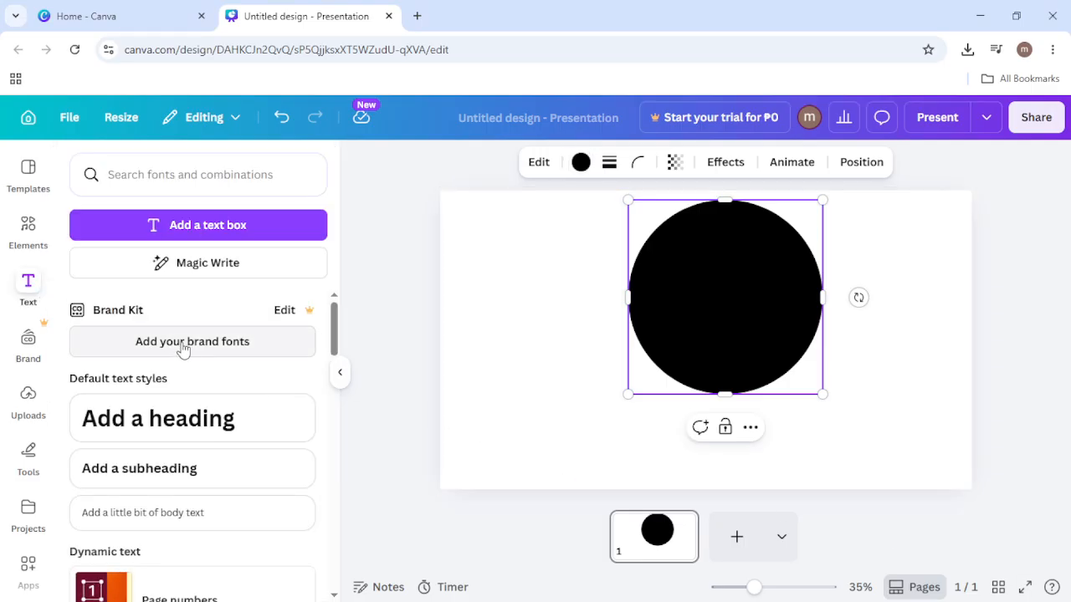
pyautogui.click(256, 430)
pyautogui.write('phili')
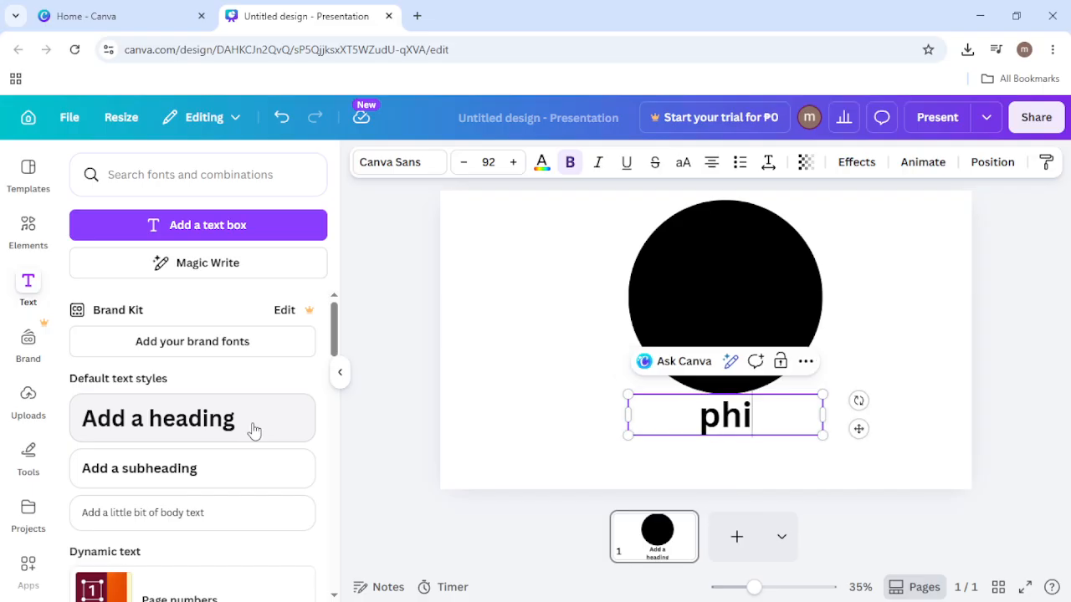
pyautogui.press('BackSpace')
pyautogui.press('BackSpace')
pyautogui.press('BackSpace')
pyautogui.press('BackSpace')
pyautogui.press('BackSpace')
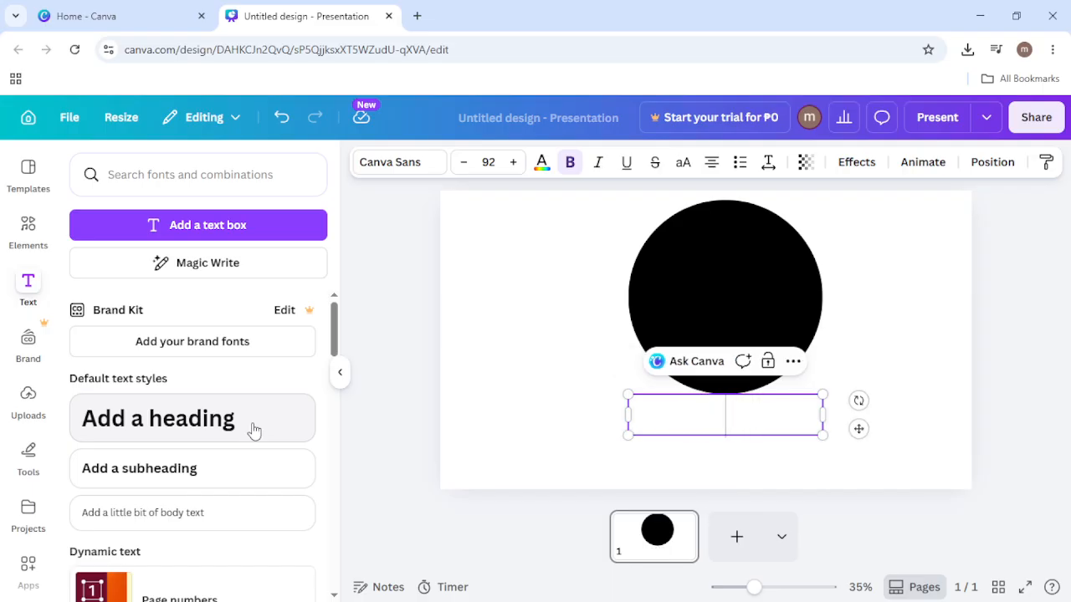
pyautogui.write('PHILIPPINES')
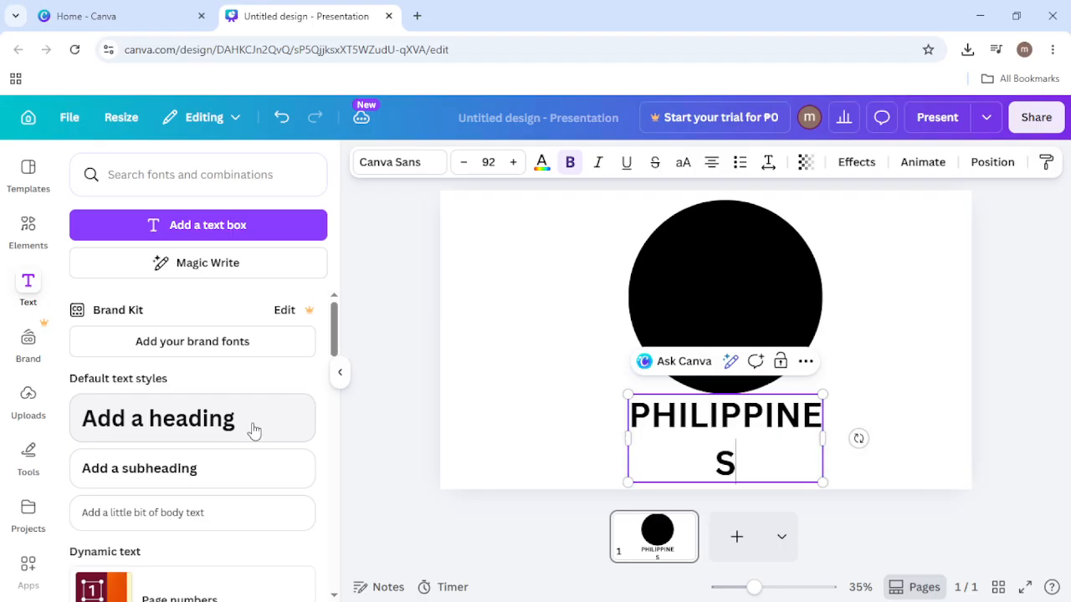
# - Widen the heading's text box so PHILIPPINES fits on one line and centre it under the circle
pyautogui.moveTo(628, 438); pyautogui.dragTo(582, 439)
pyautogui.moveTo(712, 418); pyautogui.dragTo(783, 418)
pyautogui.click(773, 457)
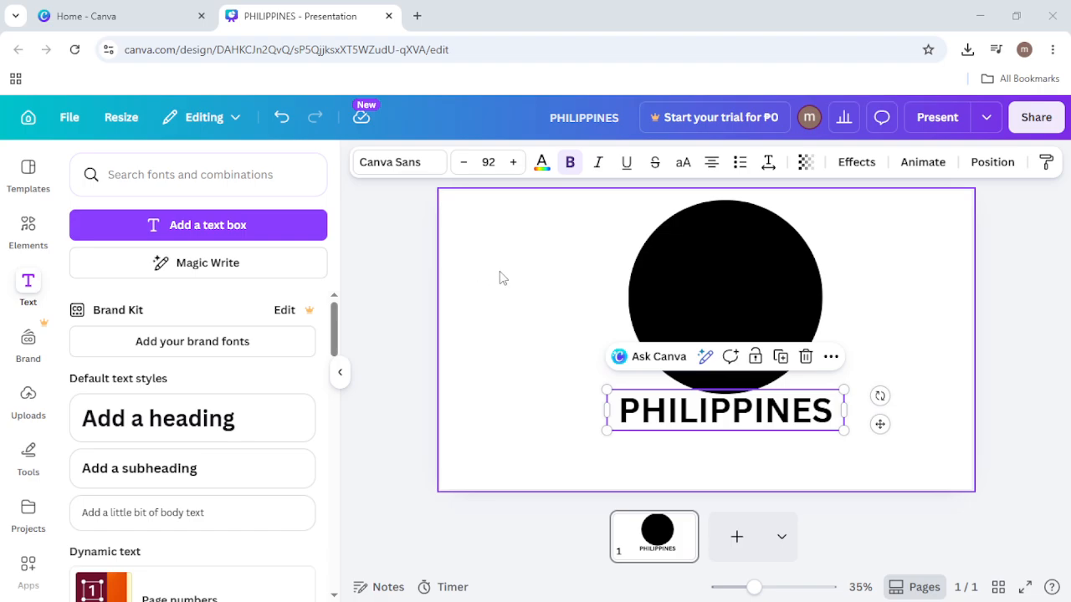
# - Change the heading's font to Shrikhand and place it on one line overlapping the circle's lower edge
pyautogui.click(422, 163)
pyautogui.scroll(-1, 172, 419)
pyautogui.scroll(-2, 171, 455)
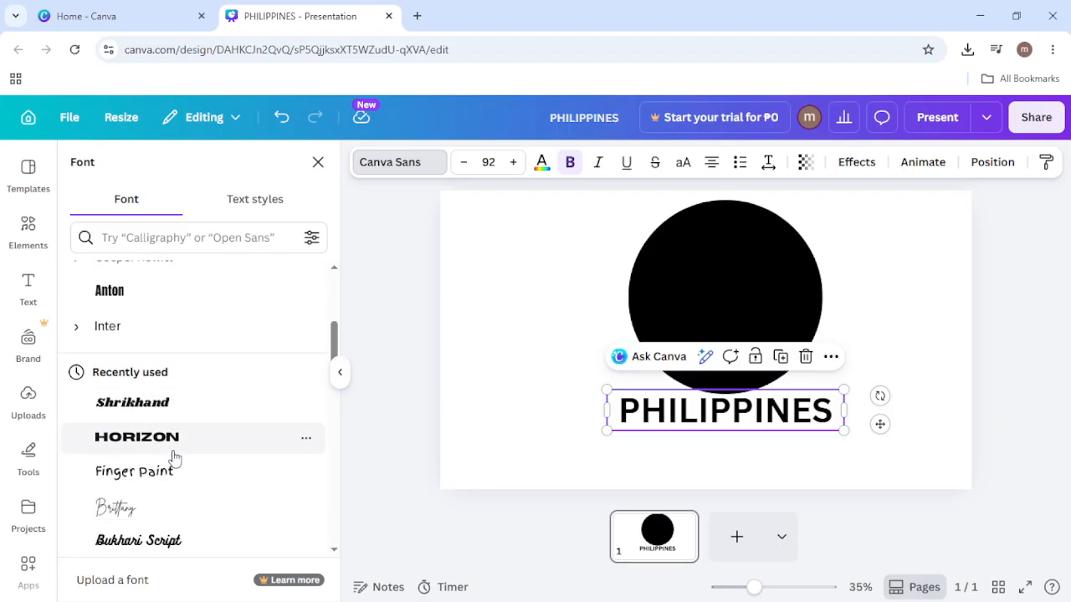
pyautogui.click(218, 403)
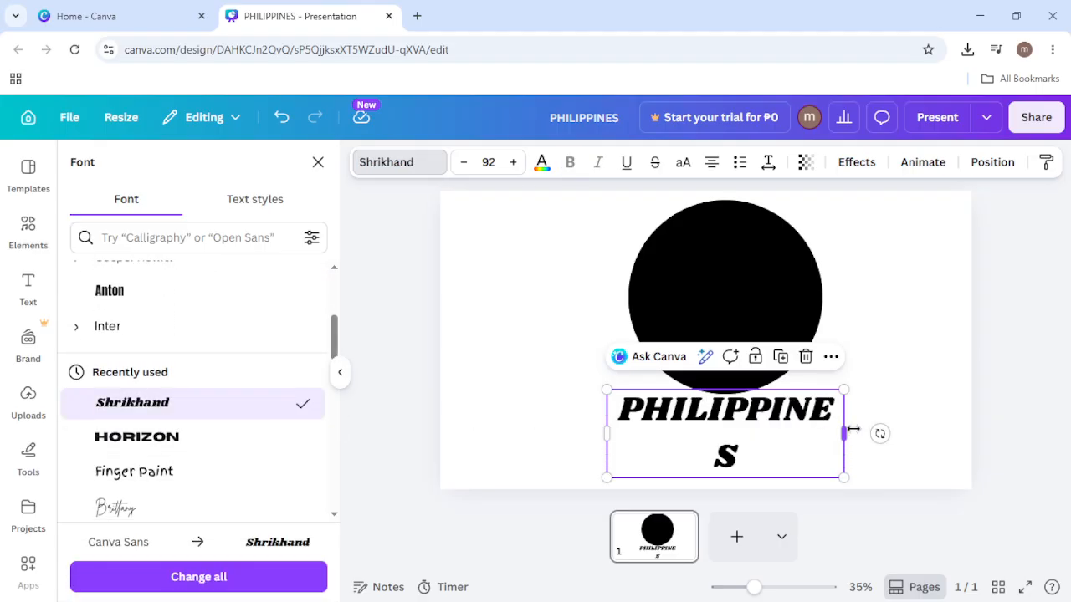
pyautogui.moveTo(850, 433); pyautogui.dragTo(876, 412)
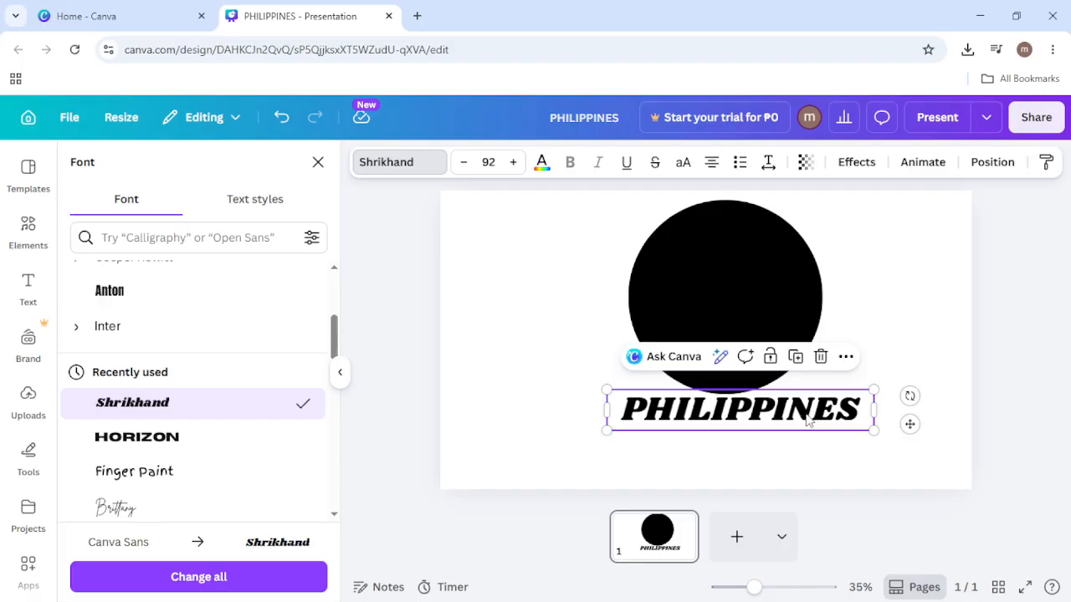
pyautogui.moveTo(808, 421); pyautogui.dragTo(787, 393)
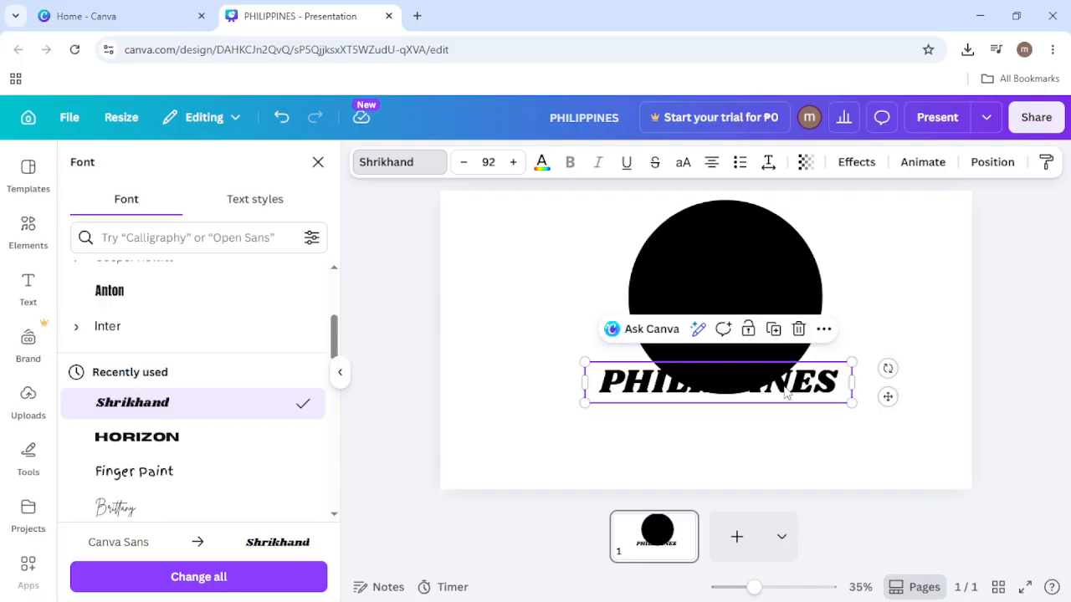
# - Apply a white Outline effect with thickness 200 to the PHILIPPINES text and shift the text slightly right
pyautogui.click(857, 164)
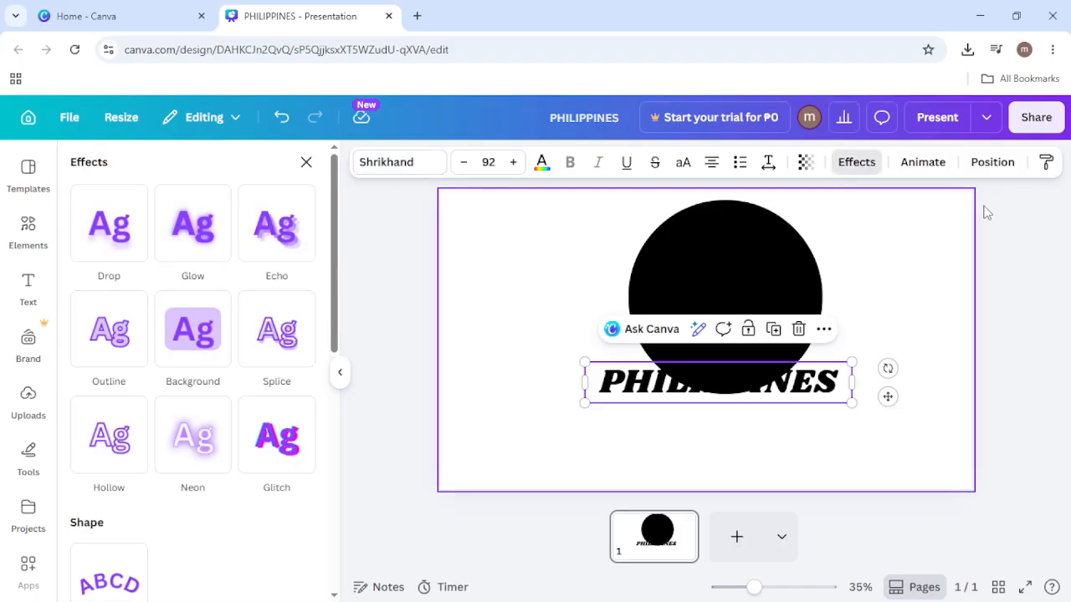
pyautogui.click(107, 335)
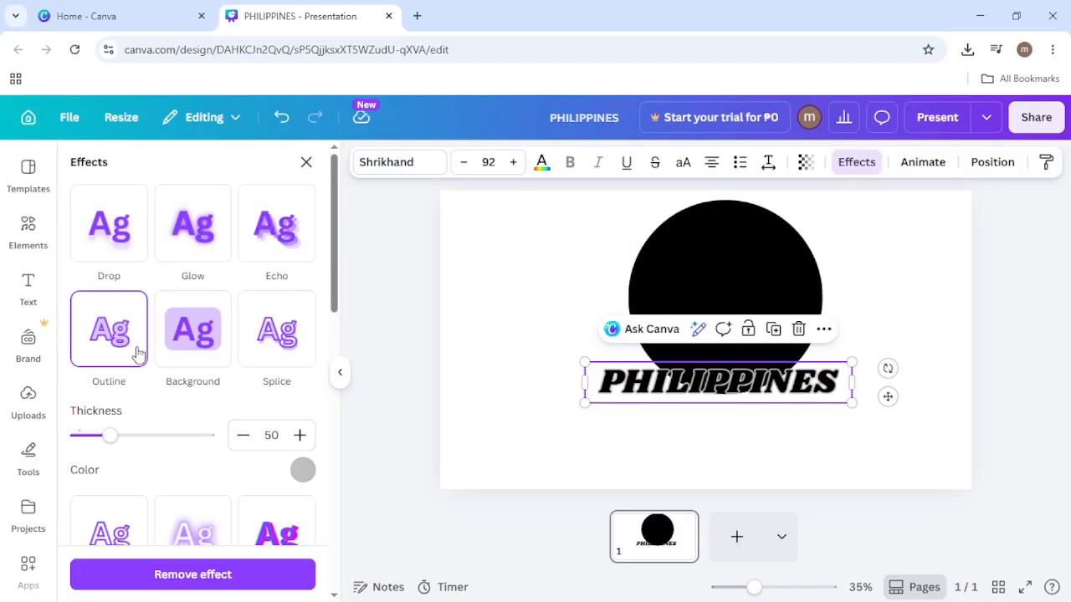
pyautogui.click(302, 470)
pyautogui.click(278, 411)
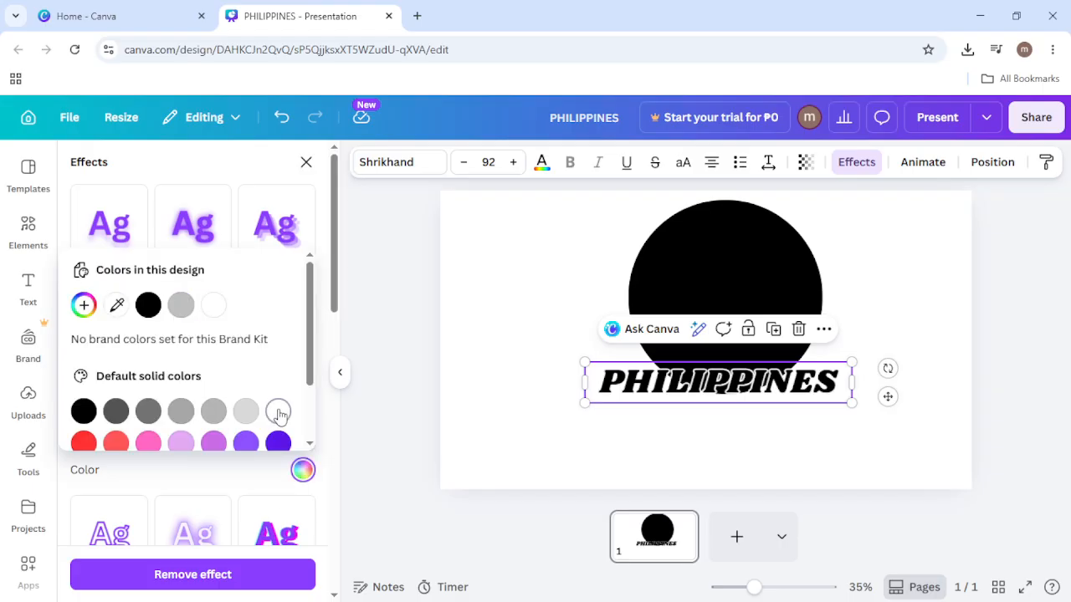
pyautogui.click(334, 303)
pyautogui.moveTo(111, 439); pyautogui.dragTo(216, 447)
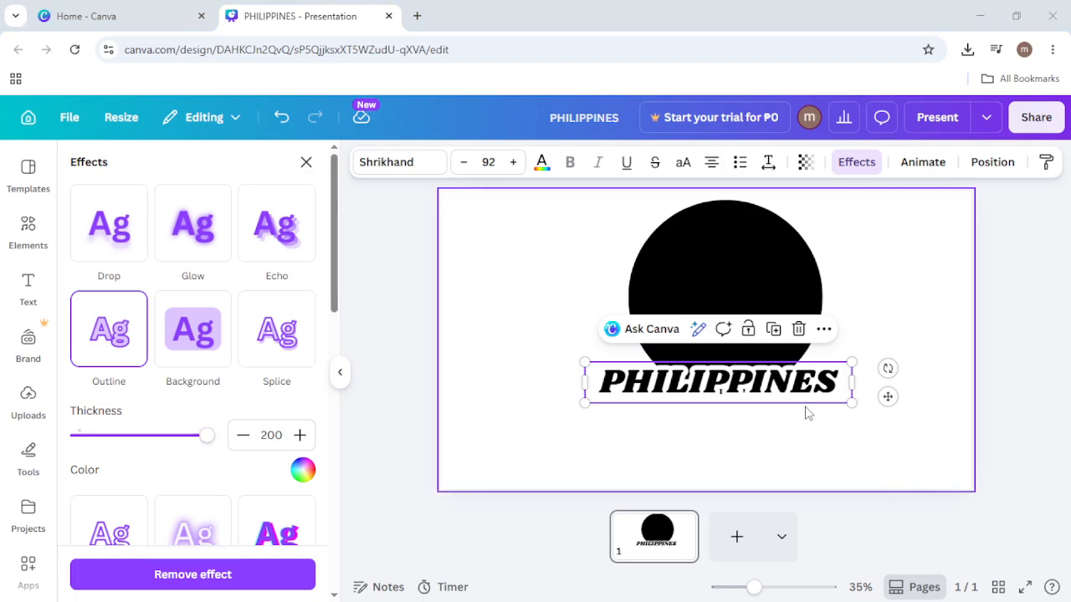
pyautogui.moveTo(802, 382); pyautogui.dragTo(818, 381)
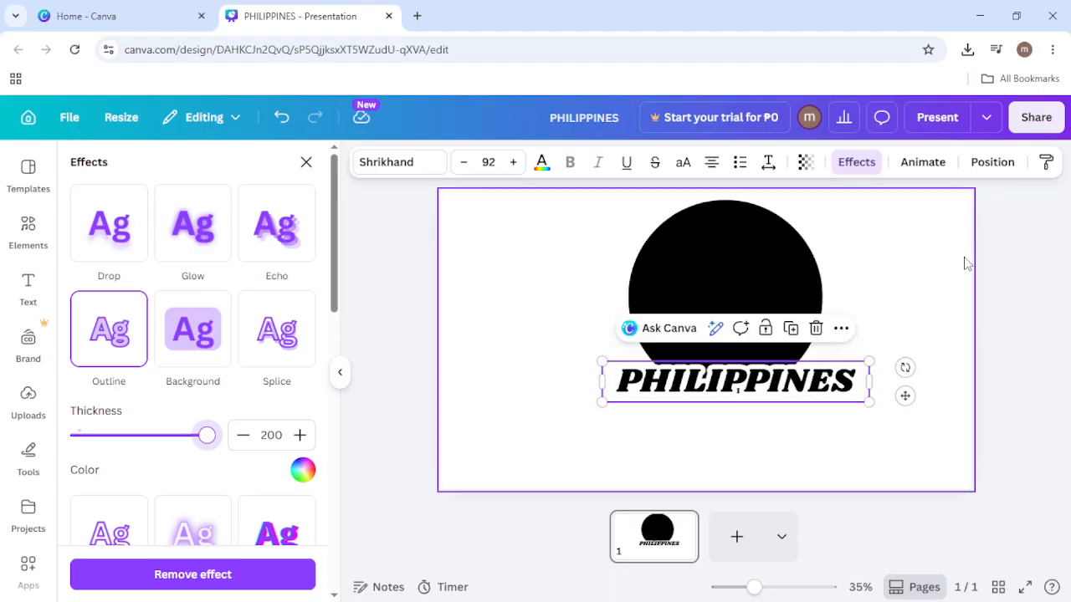
# - Download the circle and text design as a PNG
pyautogui.click(1034, 118)
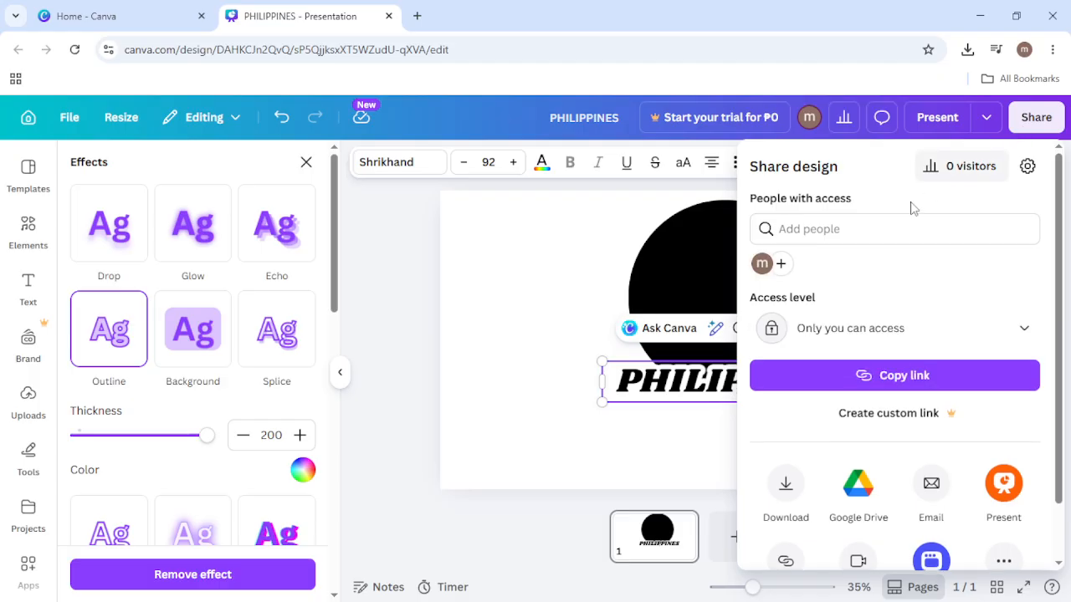
pyautogui.click(787, 485)
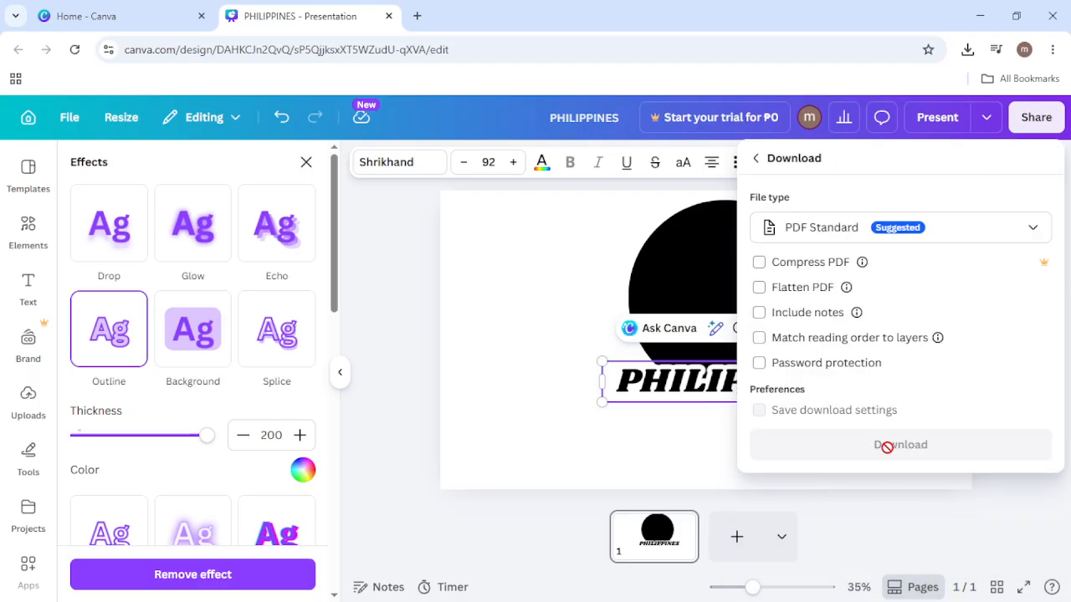
pyautogui.click(1033, 233)
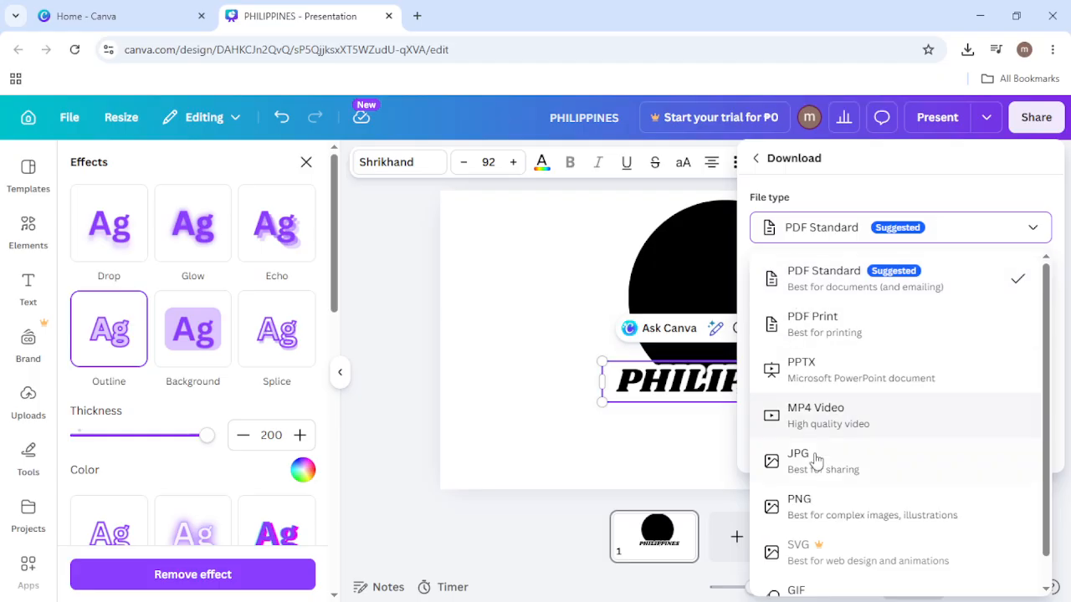
pyautogui.click(816, 509)
pyautogui.click(874, 467)
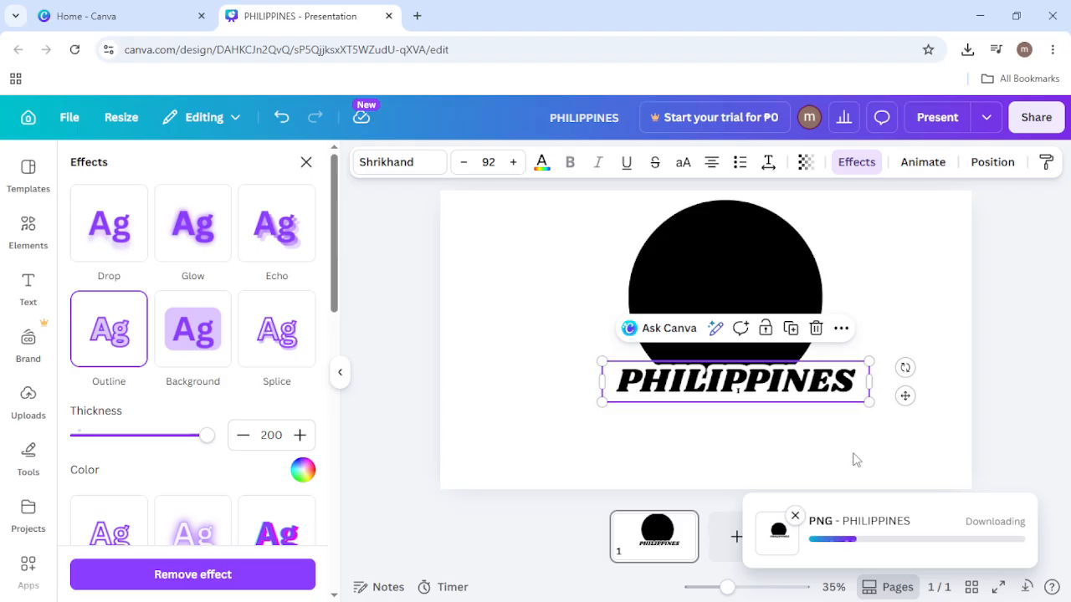
pyautogui.click(1027, 272)
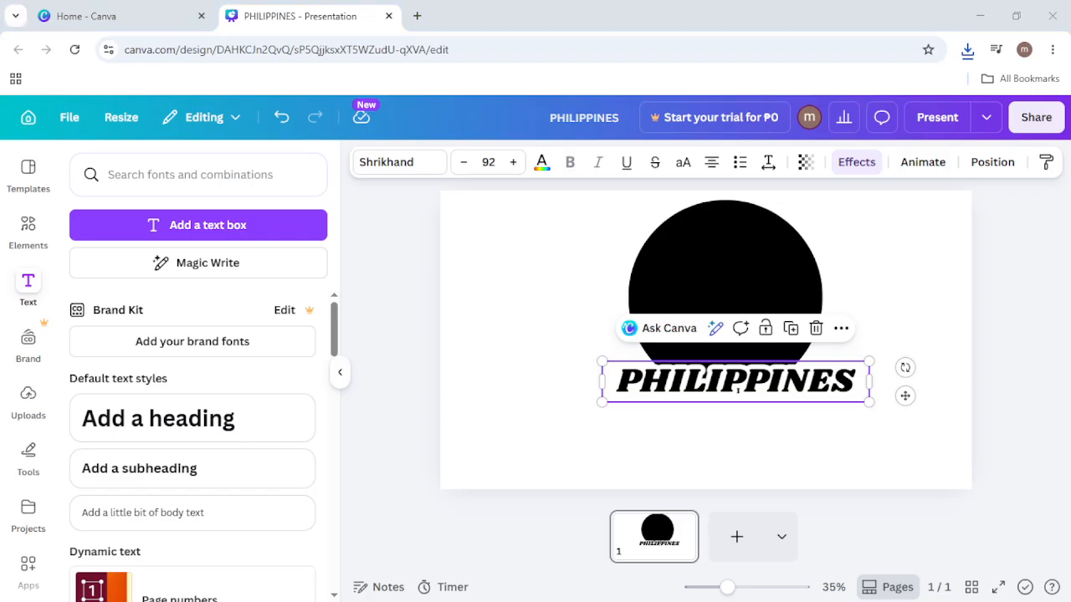
# - Delete the circle and the PHILIPPINES text together from the page
pyautogui.click(704, 456)
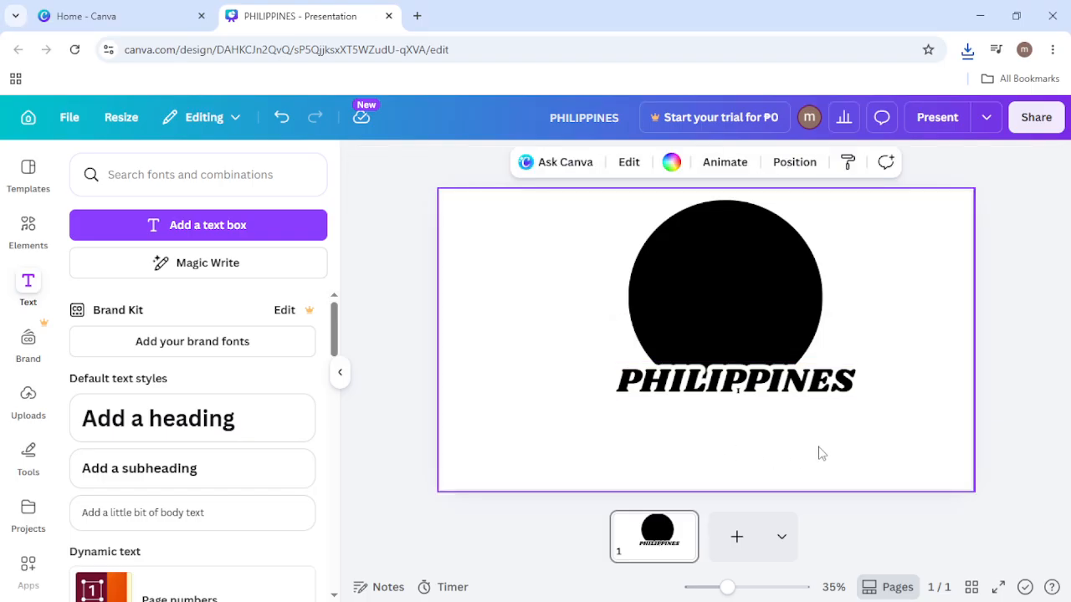
pyautogui.moveTo(866, 450); pyautogui.dragTo(606, 273)
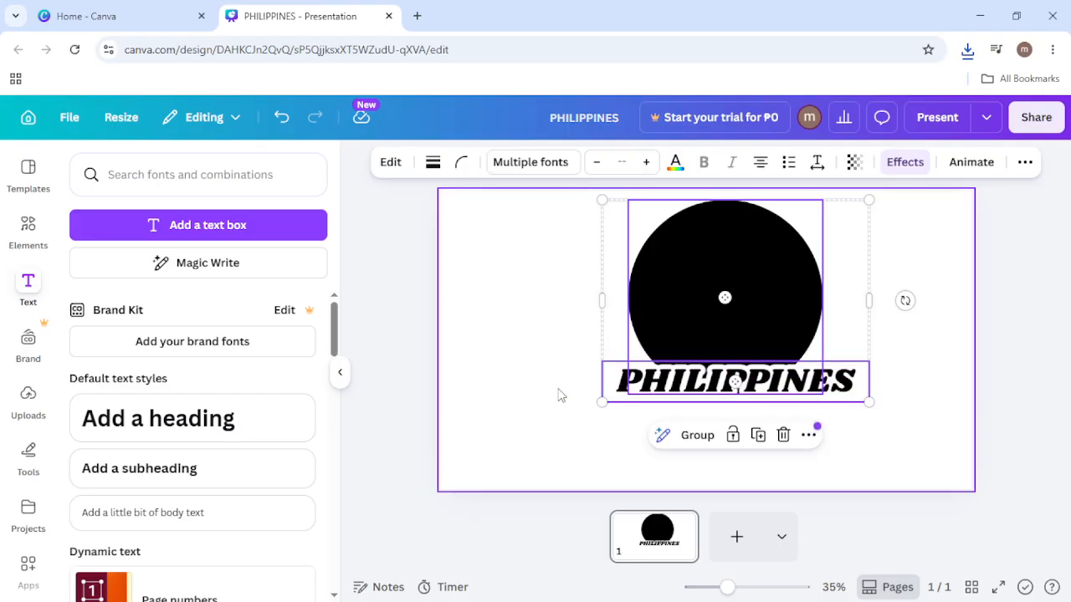
pyautogui.press('Delete')
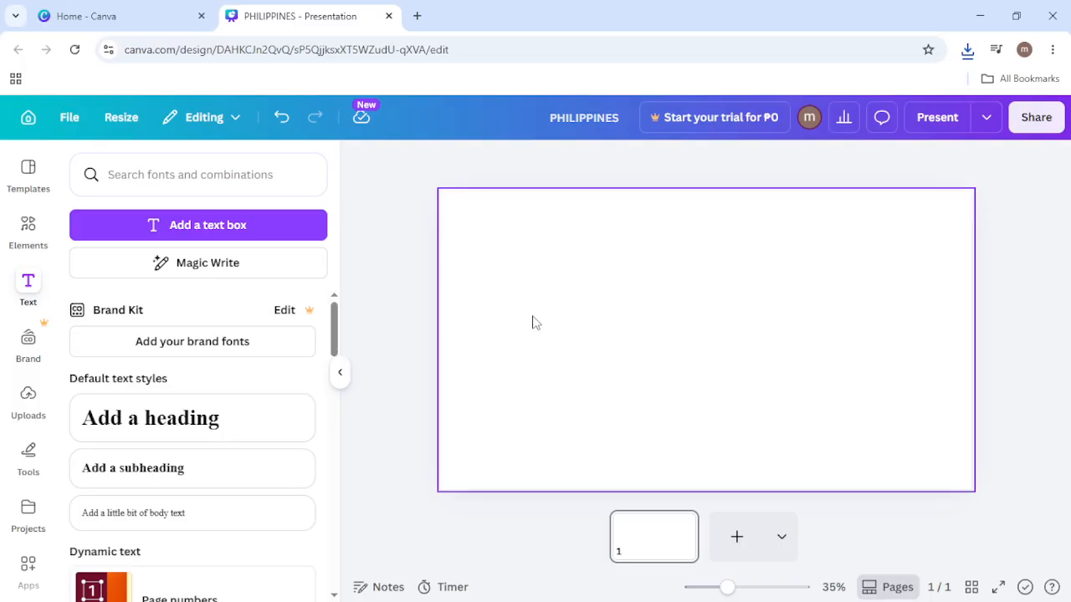
# - Insert the downloaded file PHILIPPINES (2).png onto the empty page and move it toward the page's left side
pyautogui.click(967, 50)
pyautogui.moveTo(818, 123); pyautogui.dragTo(576, 270)
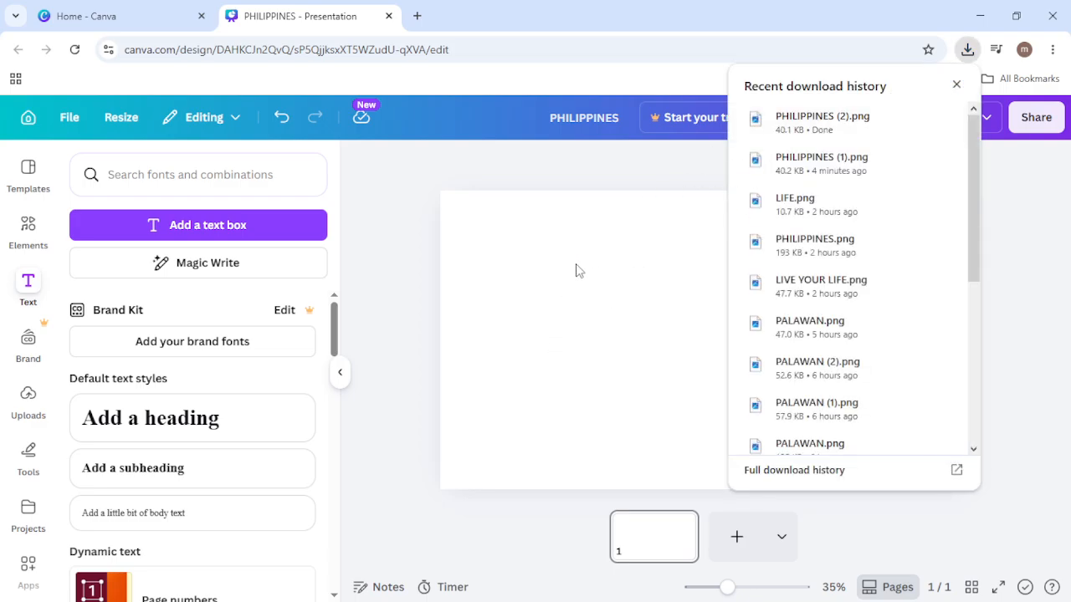
pyautogui.click(956, 85)
pyautogui.moveTo(703, 327); pyautogui.dragTo(573, 342)
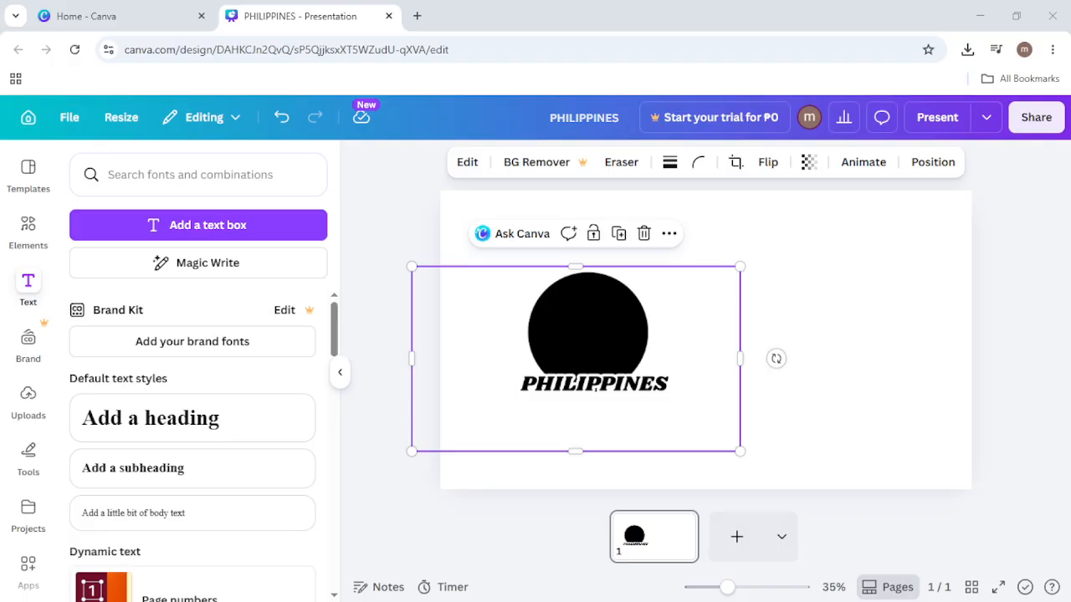
# - Add the recently used photo of the old stone building and arrange it to the right of the PHILIPPINES image
pyautogui.click(29, 227)
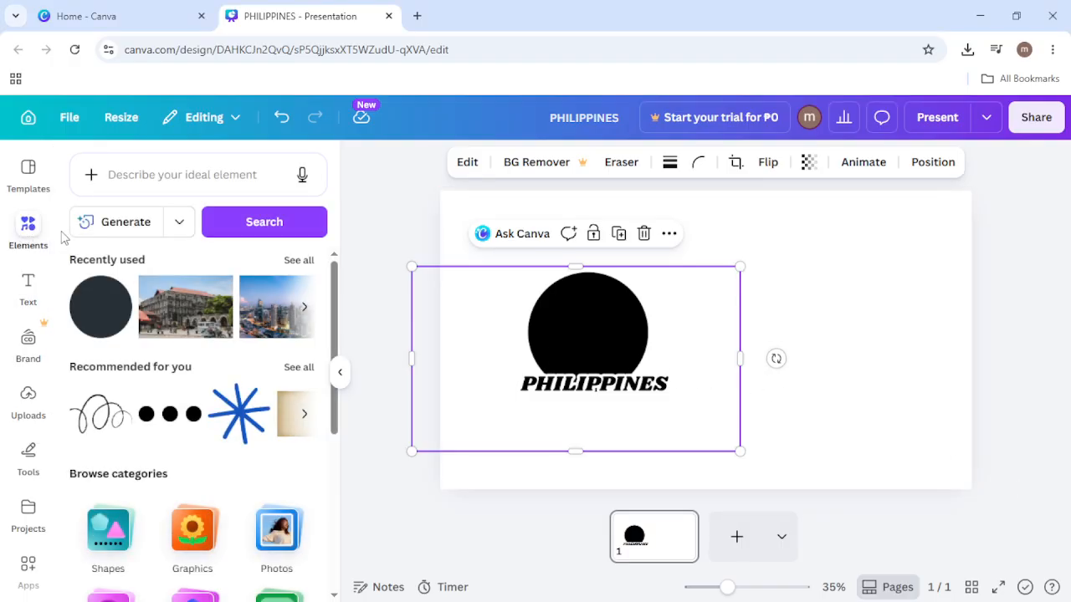
pyautogui.click(170, 307)
pyautogui.moveTo(550, 361); pyautogui.dragTo(652, 361)
pyautogui.moveTo(577, 321); pyautogui.dragTo(523, 326)
pyautogui.click(758, 343)
pyautogui.moveTo(985, 457); pyautogui.dragTo(940, 429)
pyautogui.moveTo(877, 384); pyautogui.dragTo(907, 384)
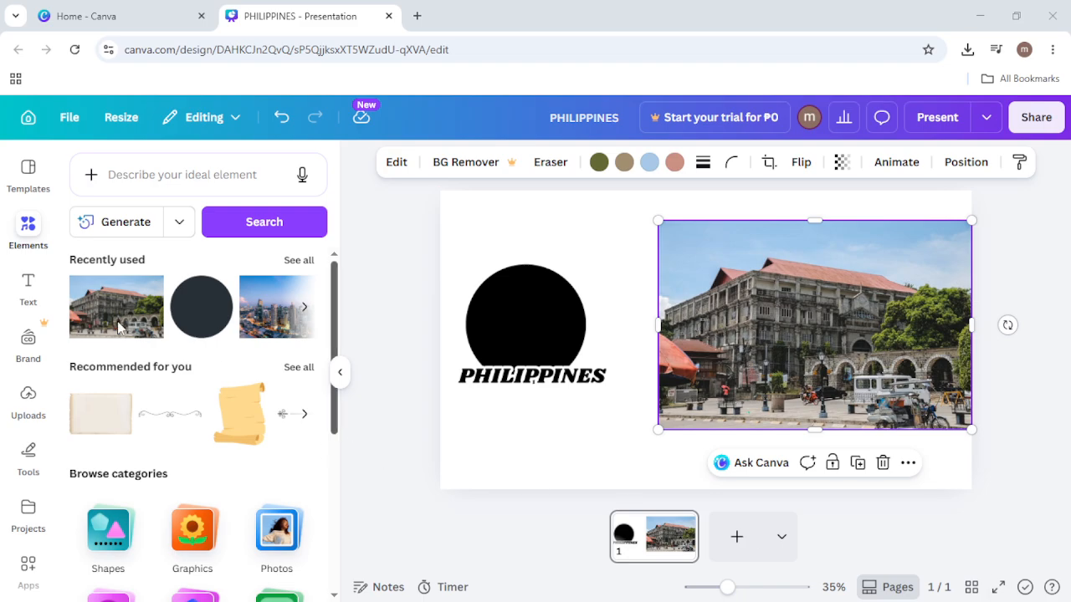
# - In the Blend Image app, assign the PHILIPPINES image as the bottom layer and the building photo as the top layer
pyautogui.scroll(-3, 29, 368)
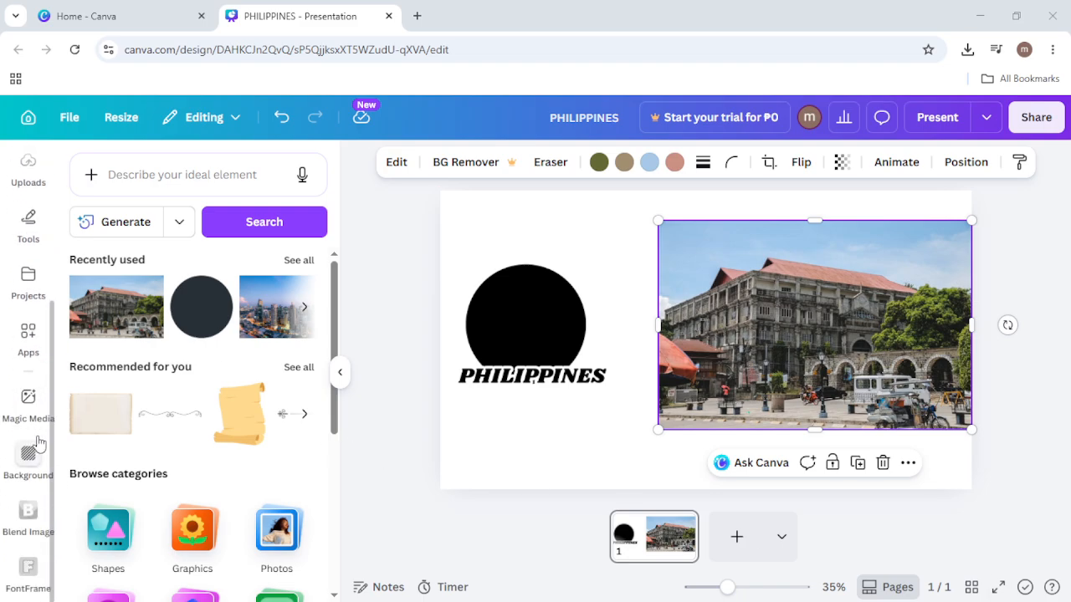
pyautogui.click(37, 510)
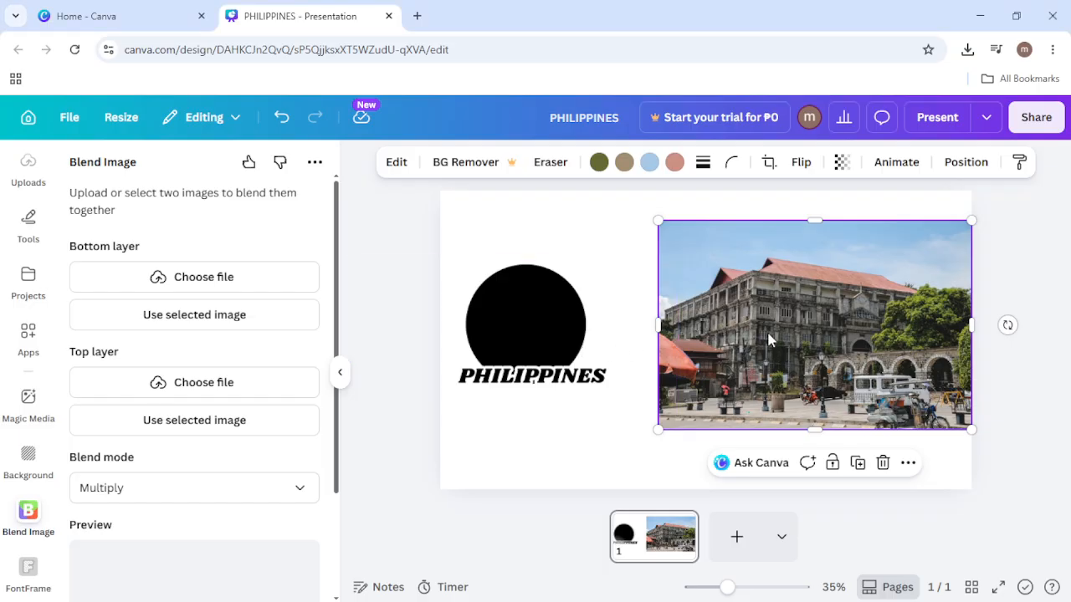
pyautogui.moveTo(760, 335); pyautogui.dragTo(771, 335)
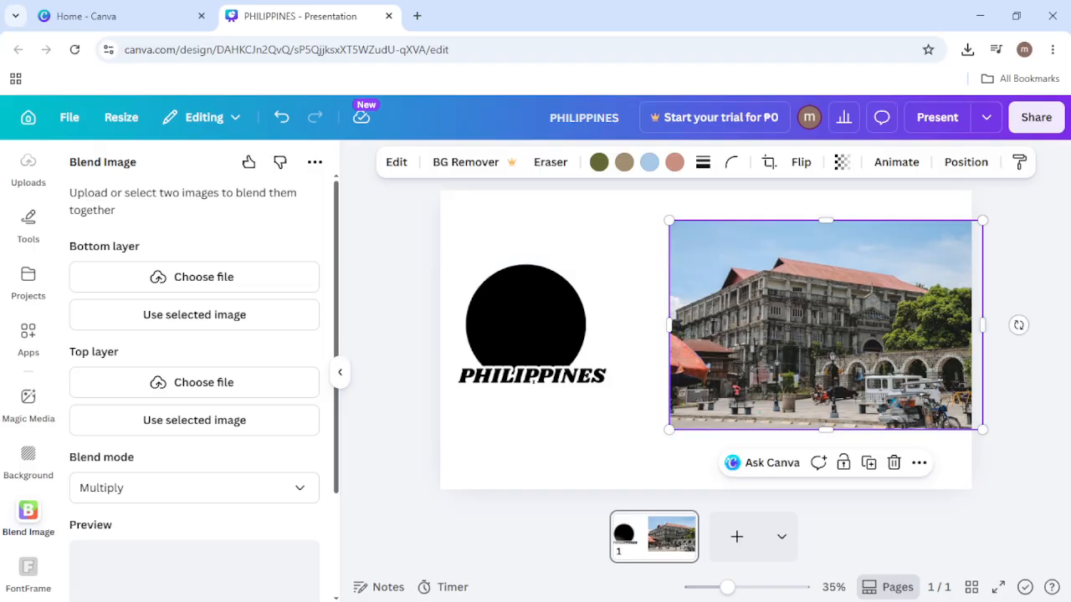
pyautogui.click(540, 354)
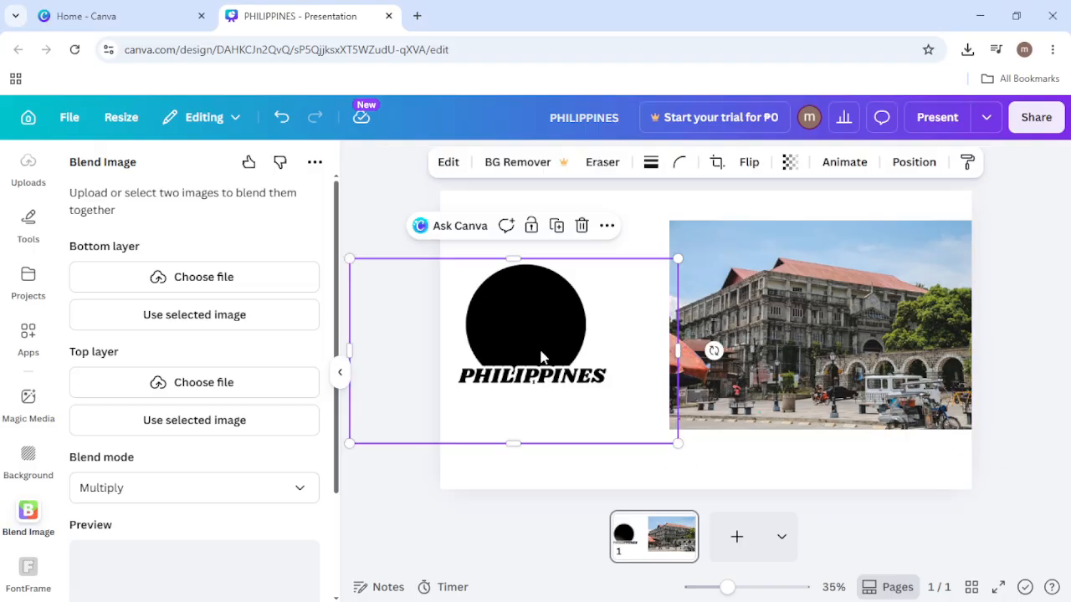
pyautogui.click(224, 322)
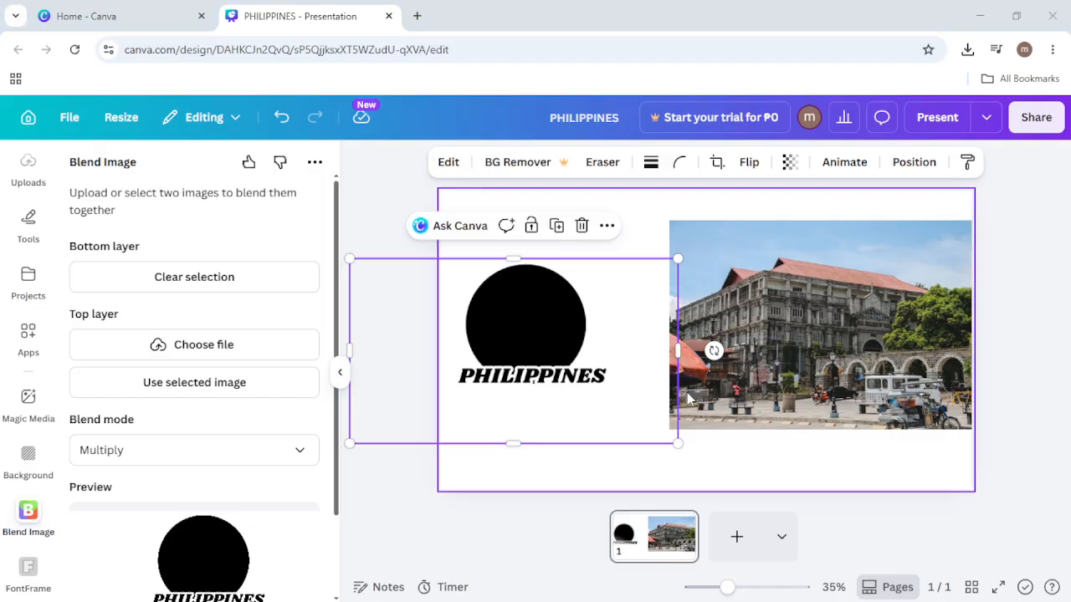
pyautogui.click(816, 315)
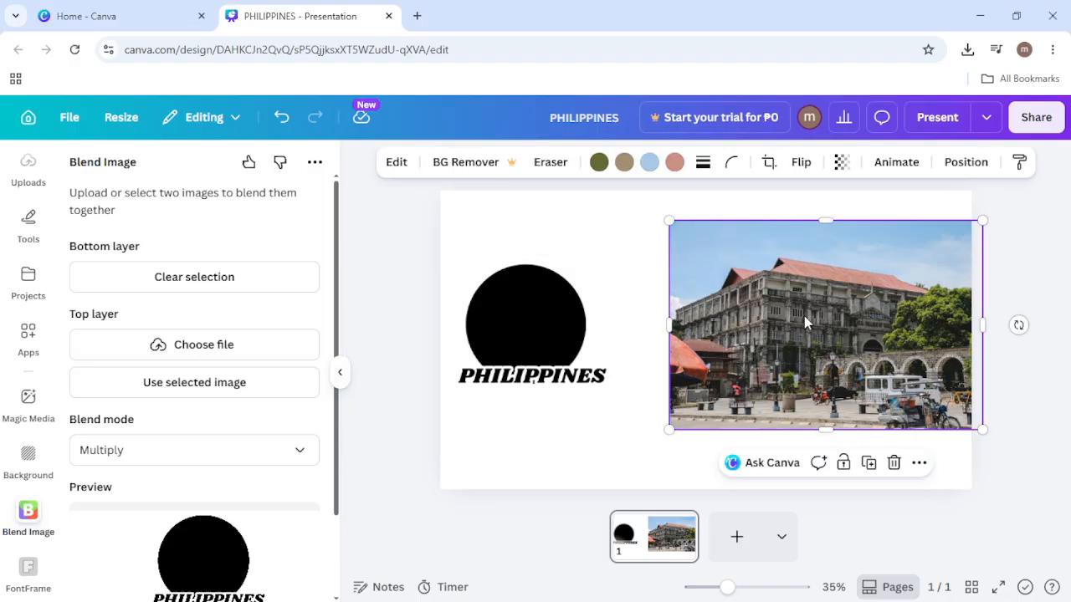
pyautogui.click(192, 385)
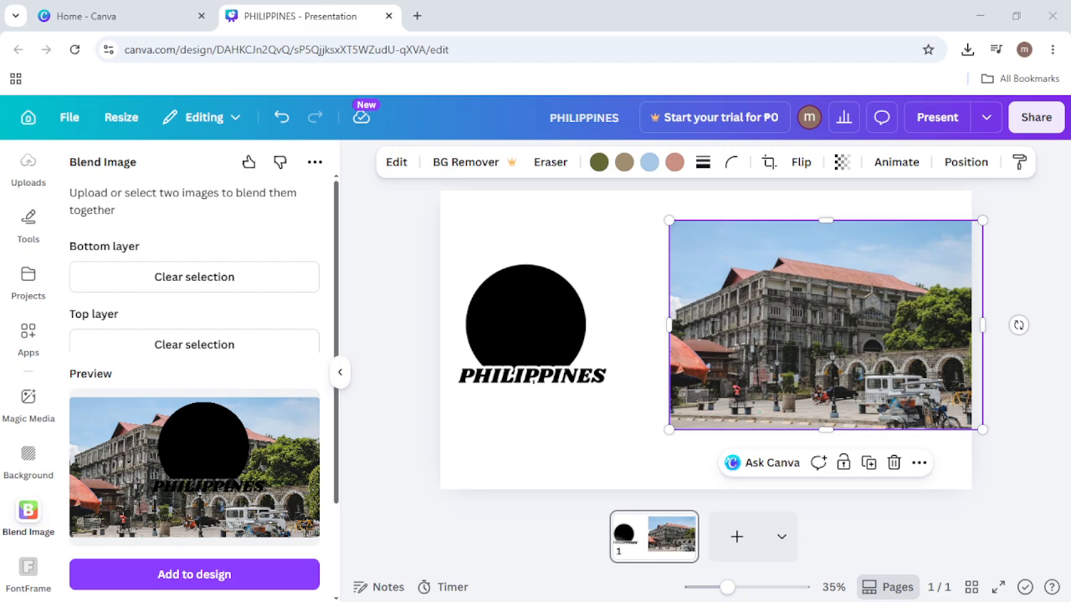
# - Set the blend mode of the two layers to Screen
pyautogui.scroll(-2, 214, 301)
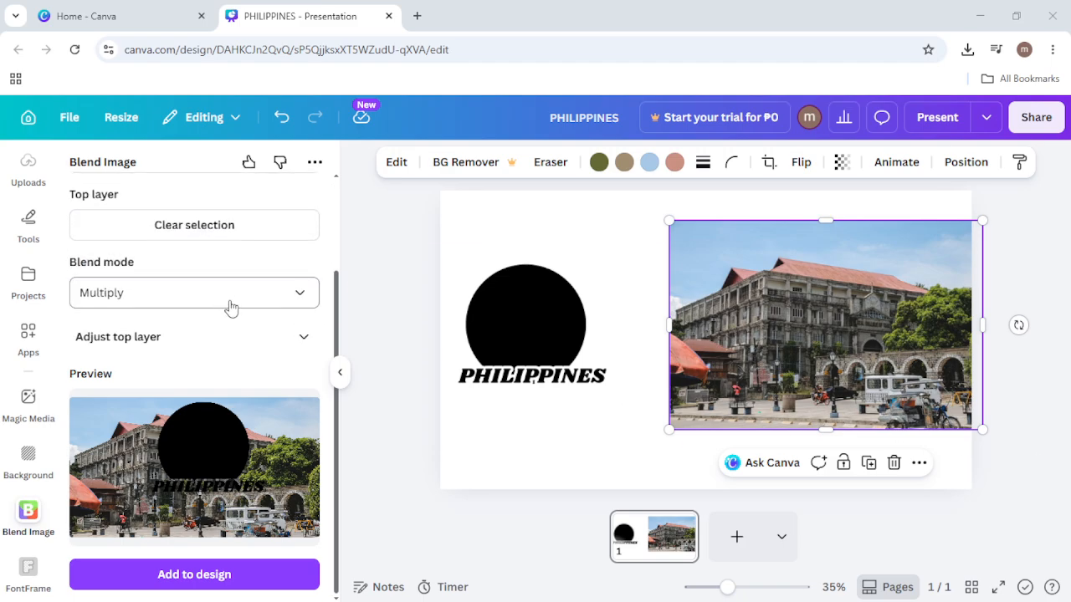
pyautogui.click(295, 293)
pyautogui.scroll(-2, 112, 447)
pyautogui.click(104, 416)
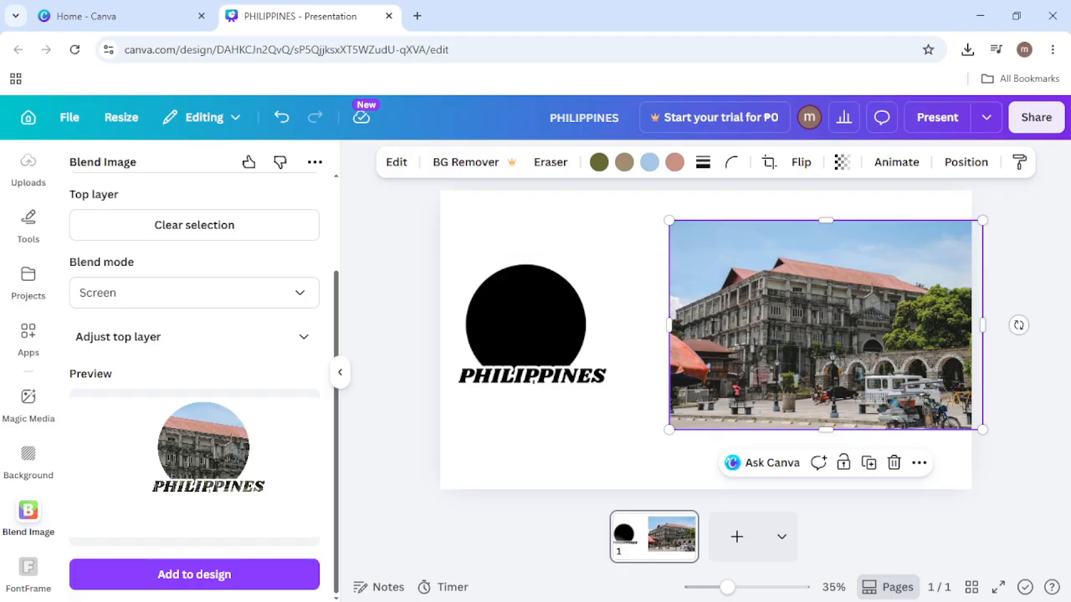
# - Set the top layer's scale to 0.9 and add the blended image to the design
pyautogui.click(299, 340)
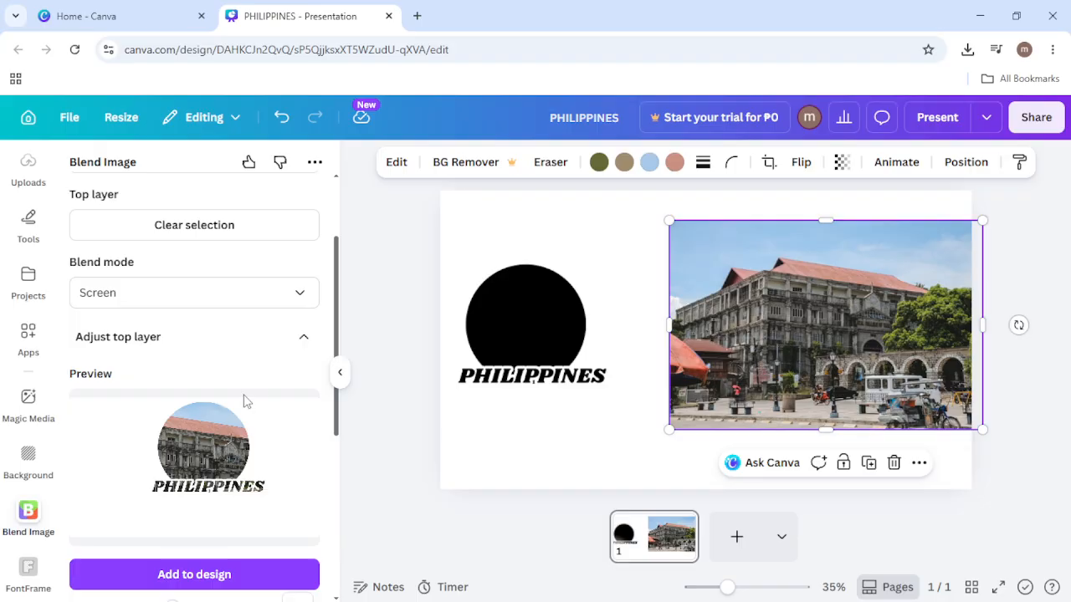
pyautogui.scroll(-3, 251, 337)
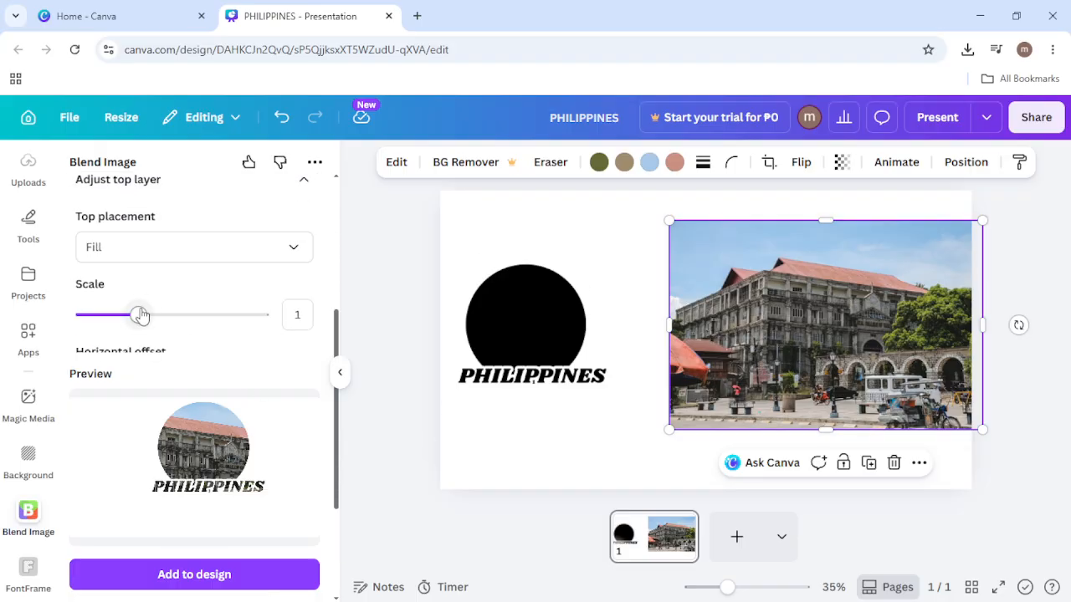
pyautogui.moveTo(141, 315)
pyautogui.mouseDown()
pyautogui.moveTo(150, 315)
pyautogui.moveTo(134, 318)
pyautogui.mouseUp()
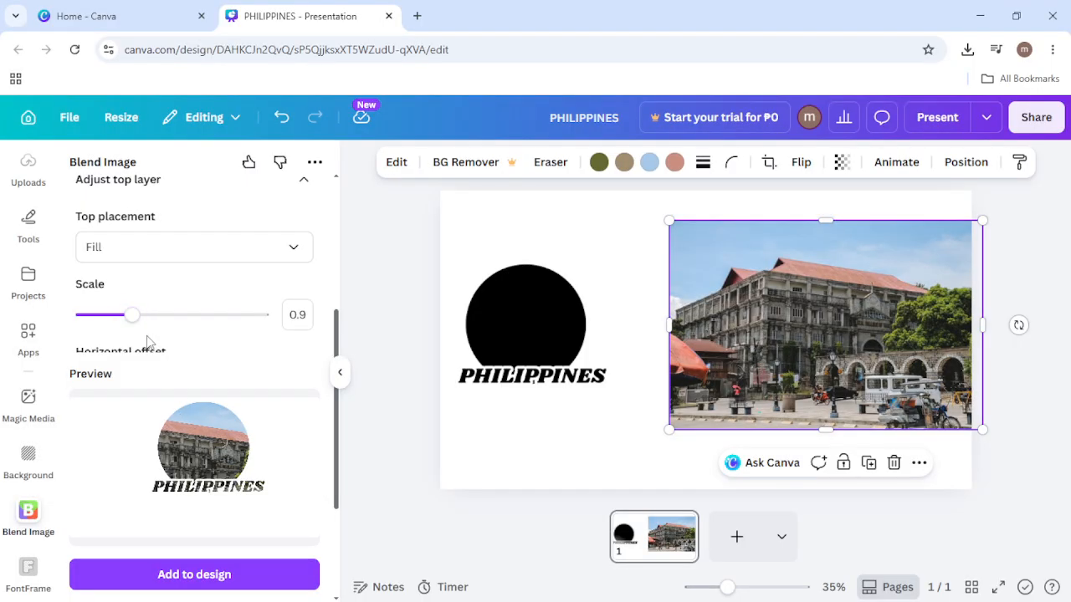
pyautogui.moveTo(132, 315); pyautogui.dragTo(133, 323)
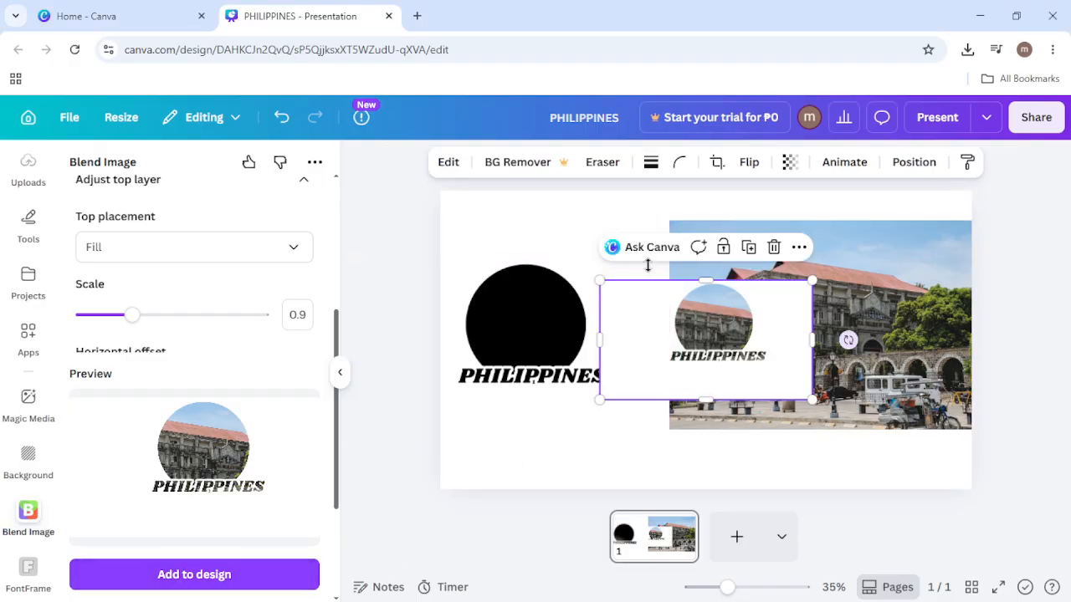
# - Delete the original black PHILIPPINES image and the building photo from the page
pyautogui.click(517, 326)
pyautogui.press('Delete')
pyautogui.click(891, 268)
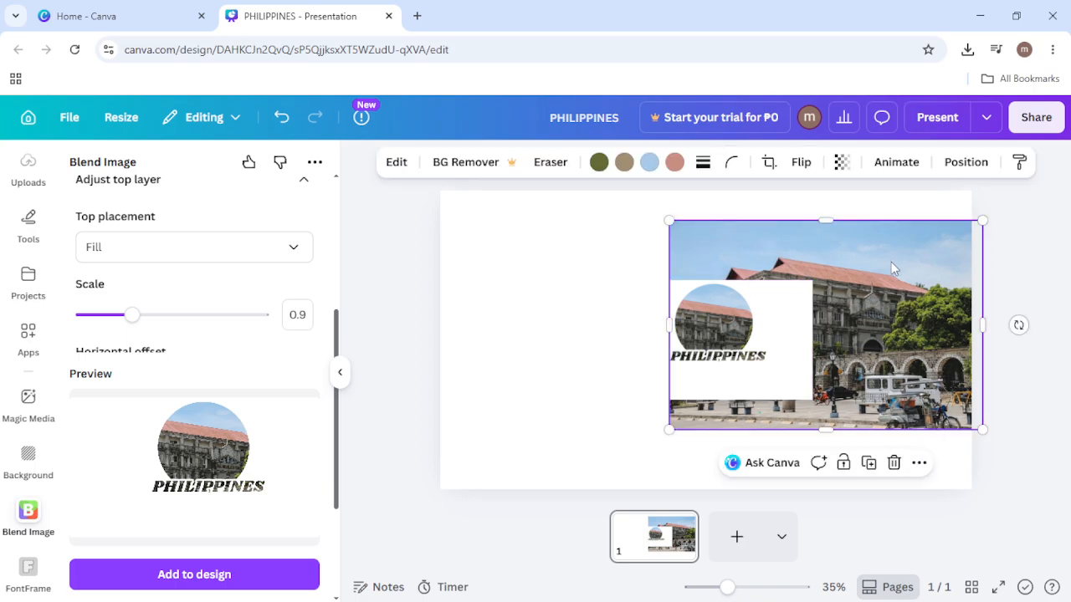
pyautogui.press('Delete')
# - Move the blended image to the page's upper-left corner and enlarge it to nearly fill the page
pyautogui.click(722, 322)
pyautogui.moveTo(722, 322); pyautogui.dragTo(563, 237)
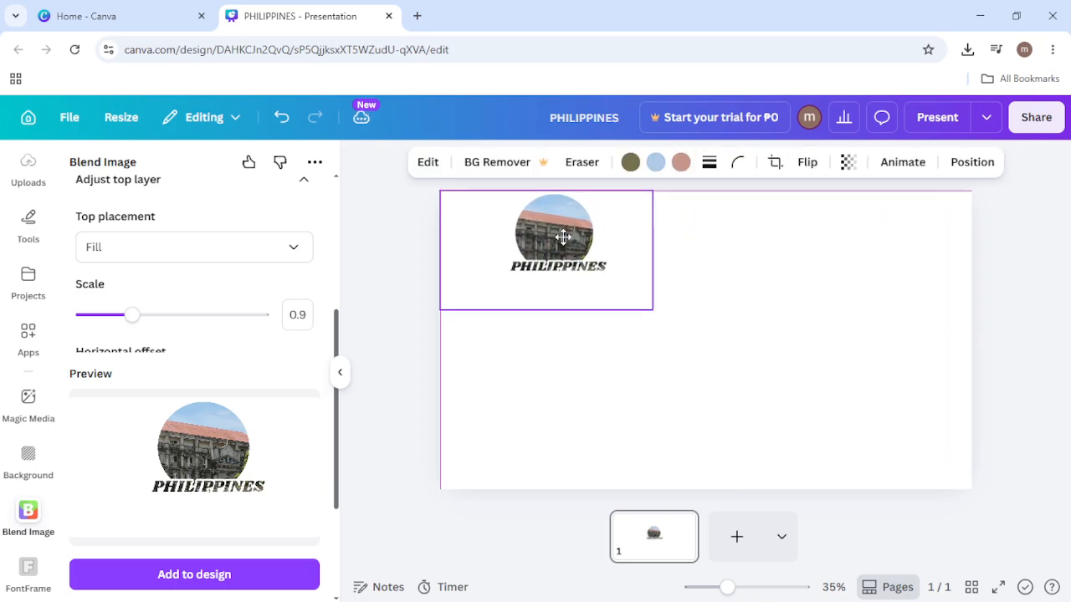
pyautogui.moveTo(653, 311); pyautogui.dragTo(981, 471)
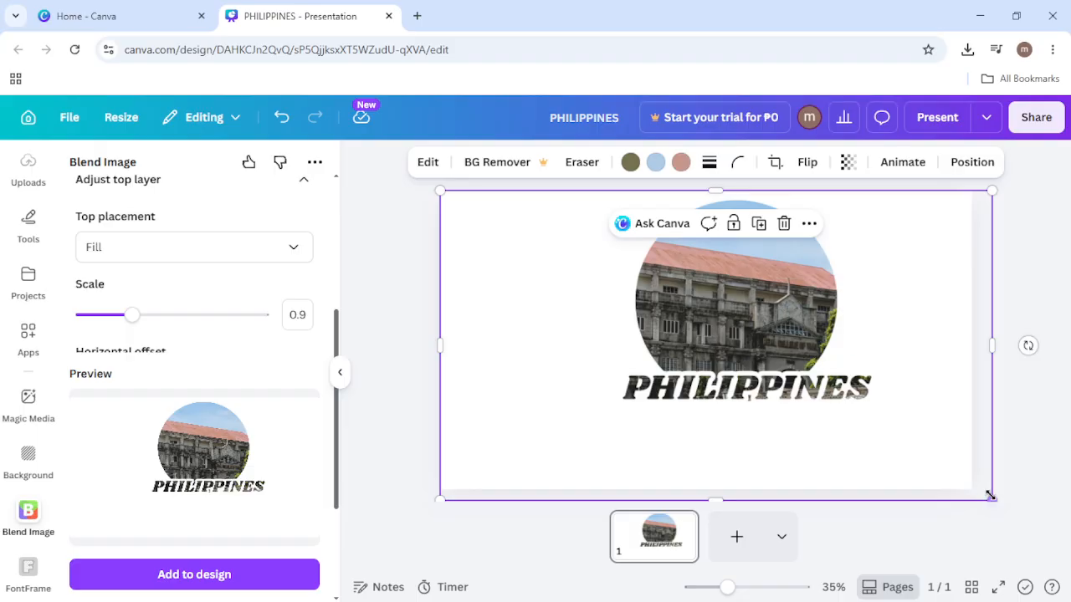
pyautogui.moveTo(990, 499); pyautogui.dragTo(963, 481)
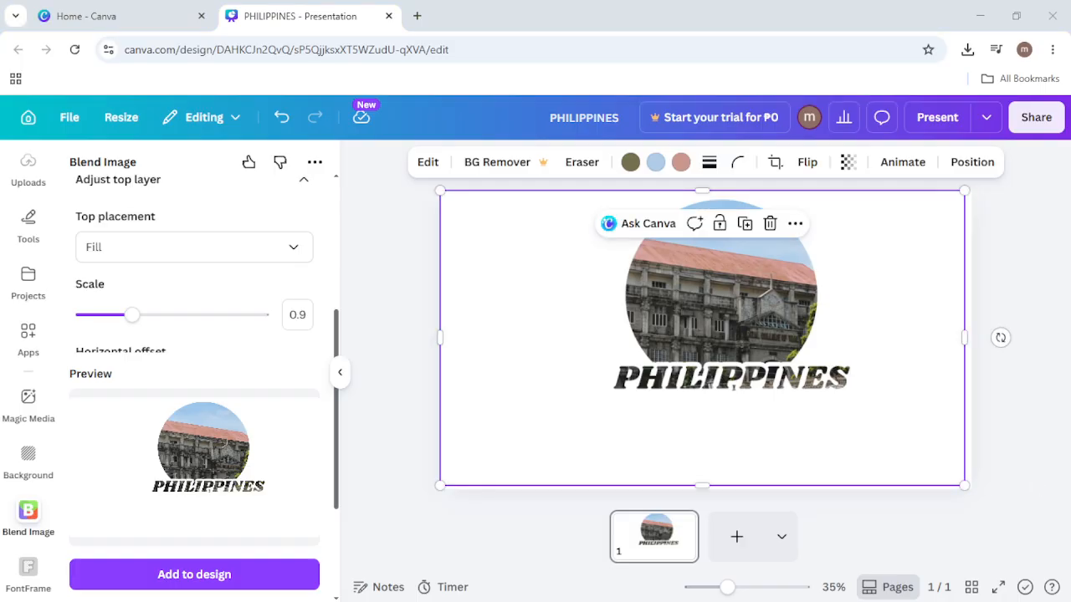